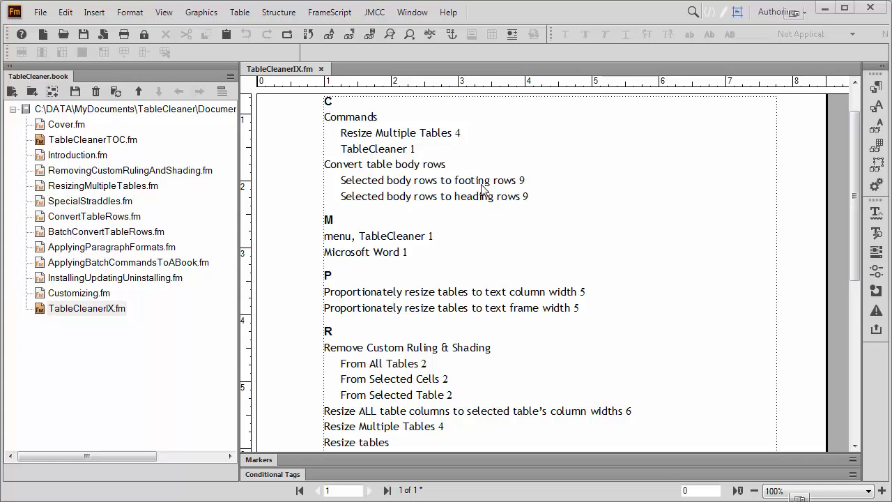
- Zoom the index to 200% and check the "Commands" entry's font in the Paragraph Designer and Character Designer
click(832, 493)
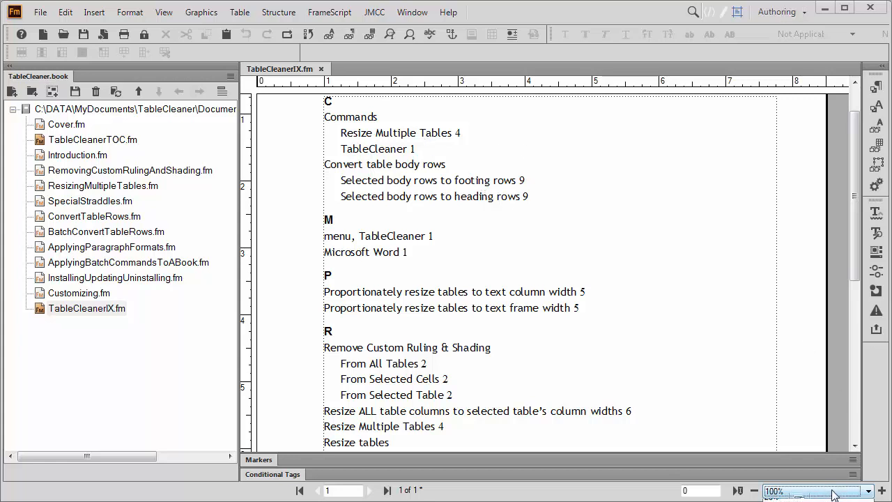
click(835, 501)
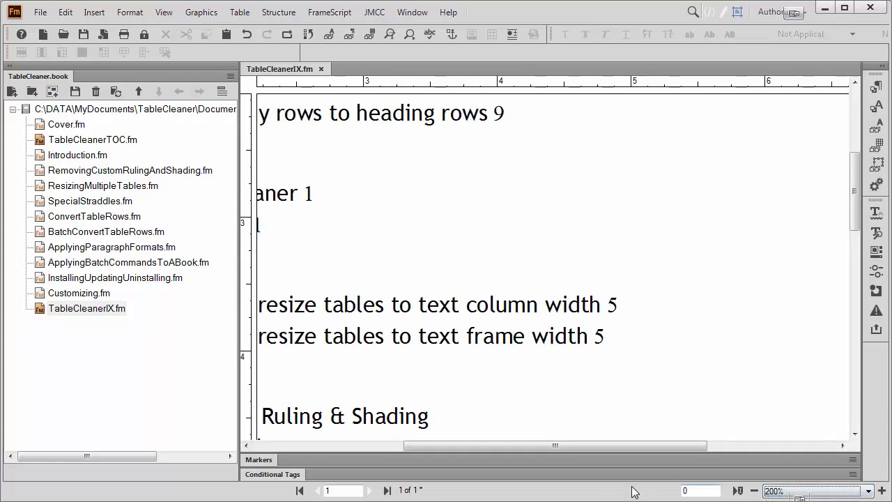
drag(560, 444, 343, 443)
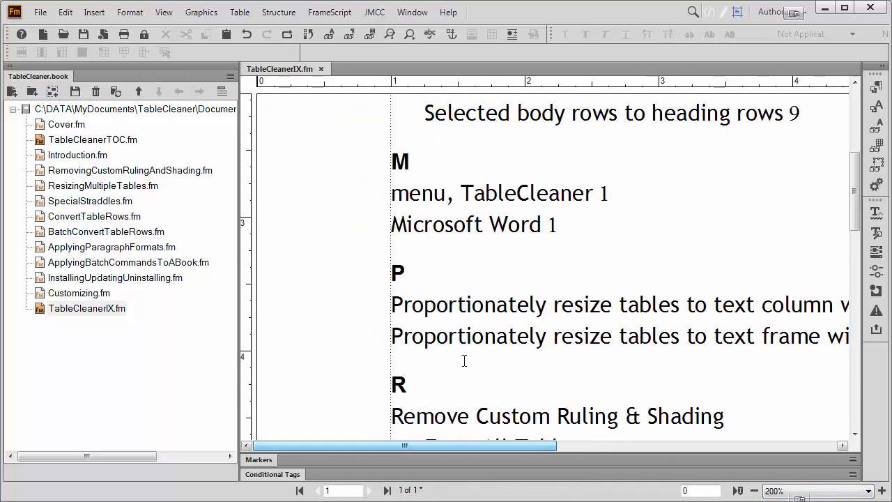
scroll(583, 260, up, 5)
scroll(584, 263, up, 2)
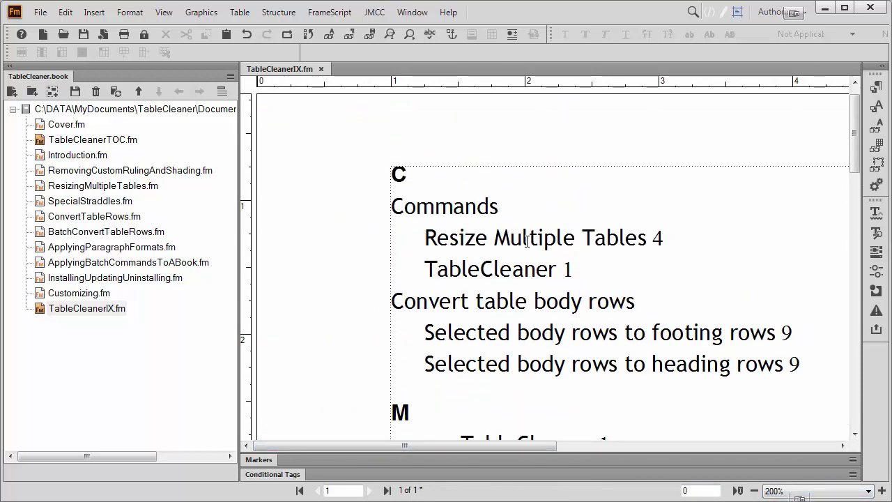
click(437, 206)
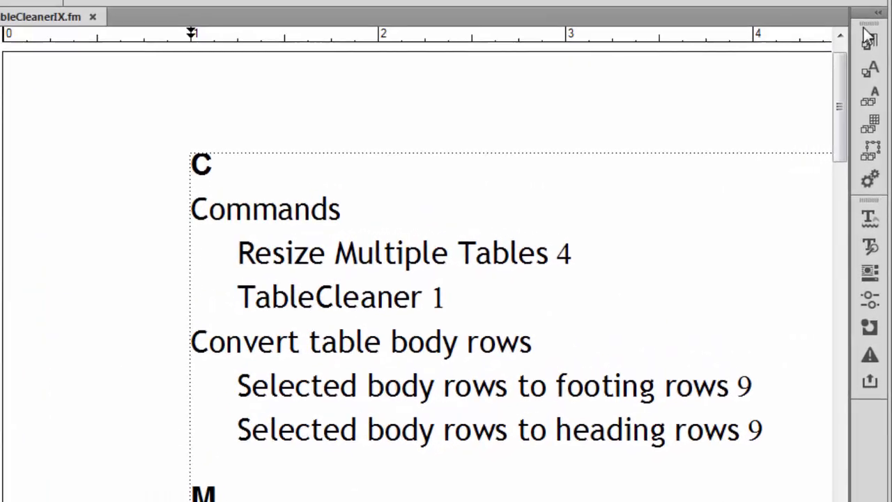
click(875, 86)
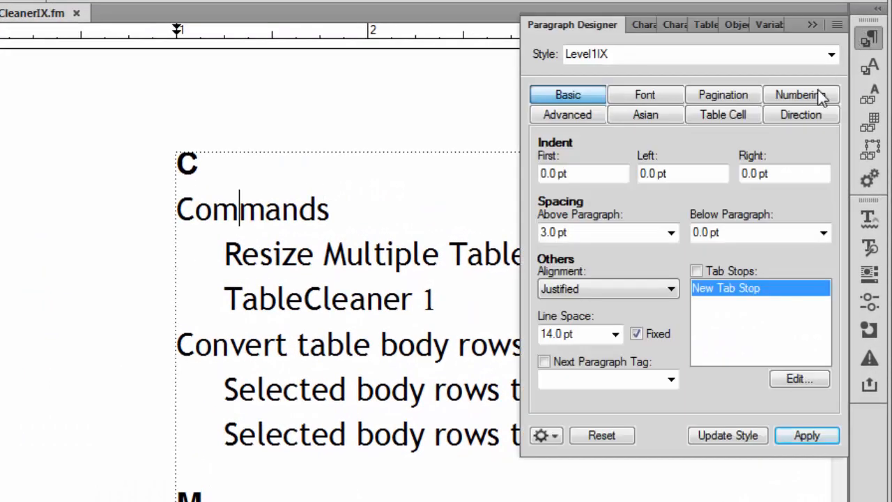
click(640, 91)
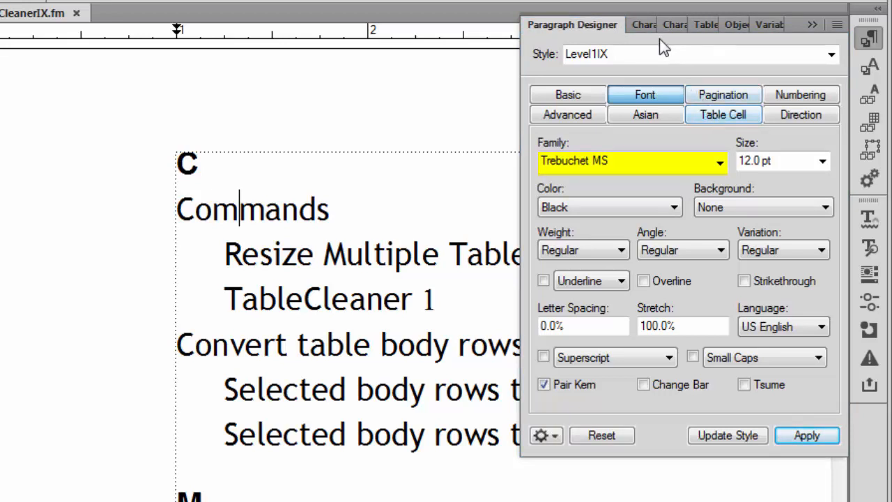
click(646, 23)
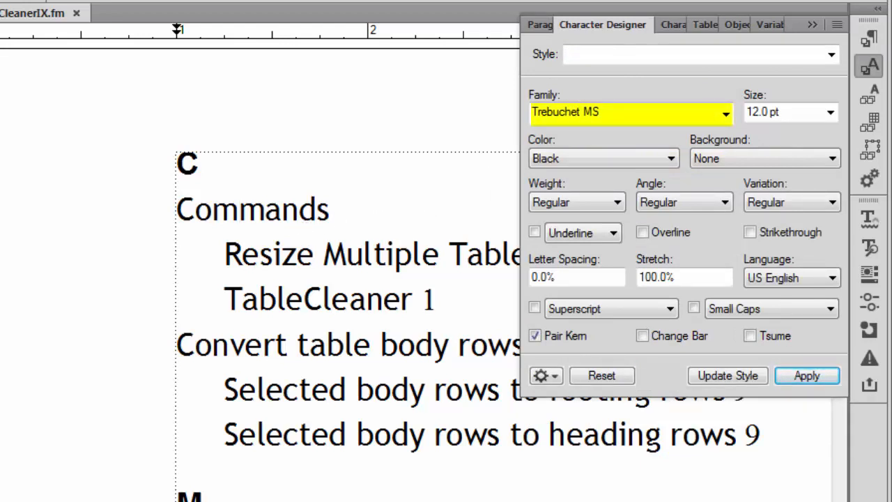
- Check the character font between the text and the page number of the "Resize Multiple Tables" entry
scroll(334, 278, right, 6)
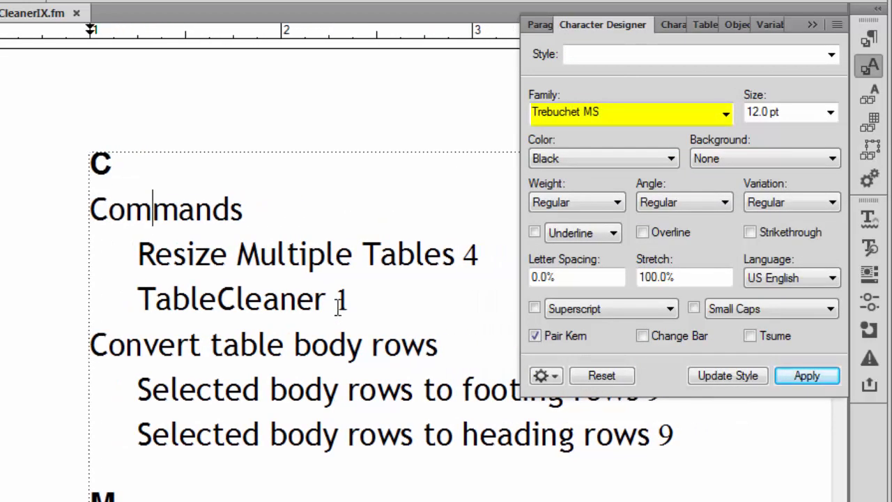
click(385, 255)
key(Right)
key(Right)
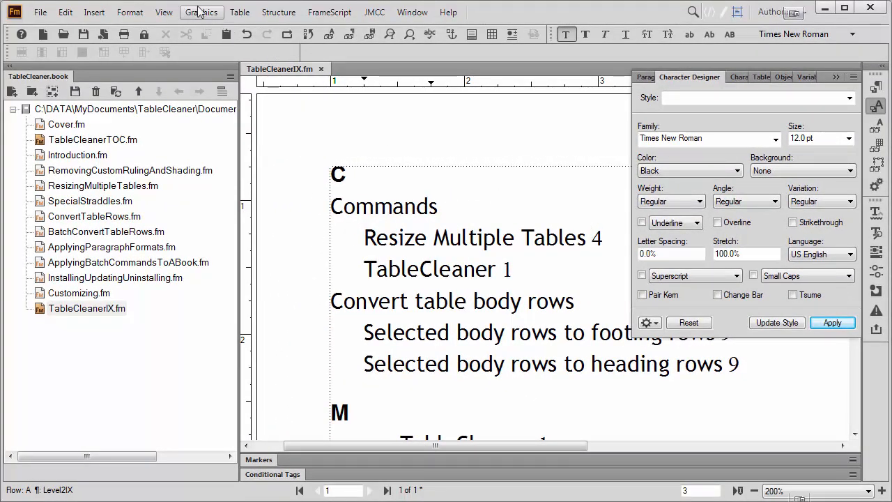
- Show the index file's reference pages and place the cursor in the <$pagenum> paragraph
click(162, 12)
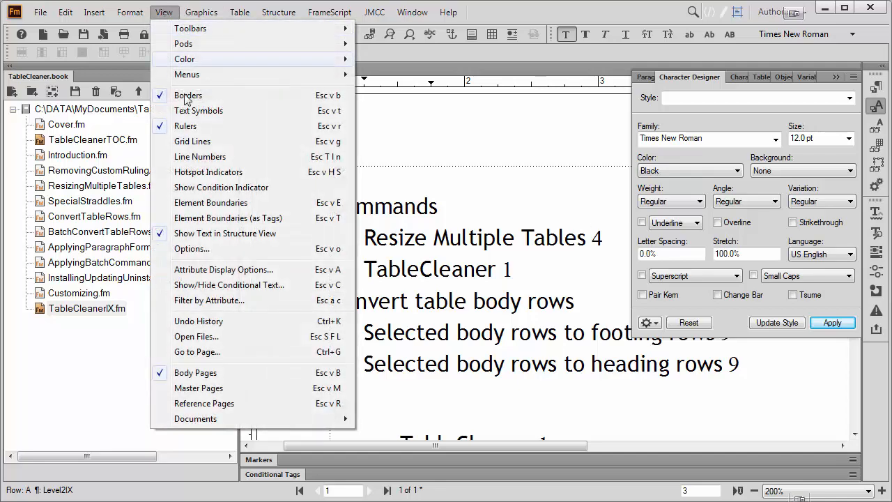
click(199, 403)
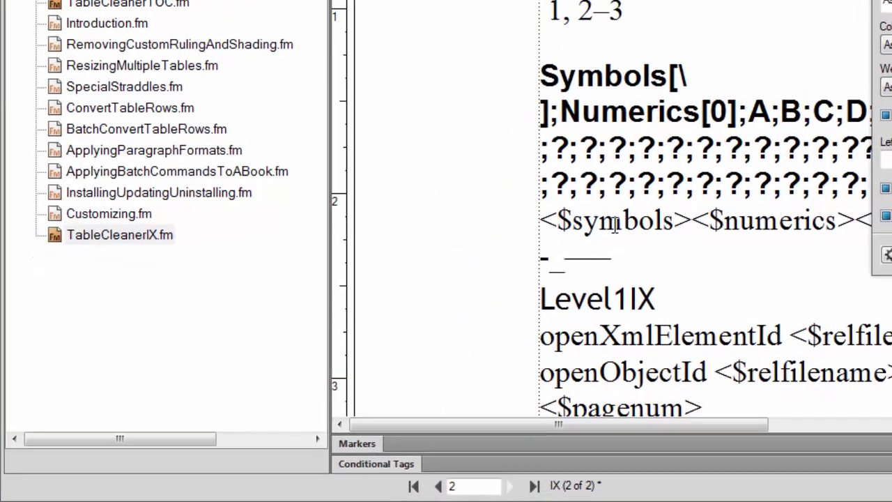
click(697, 331)
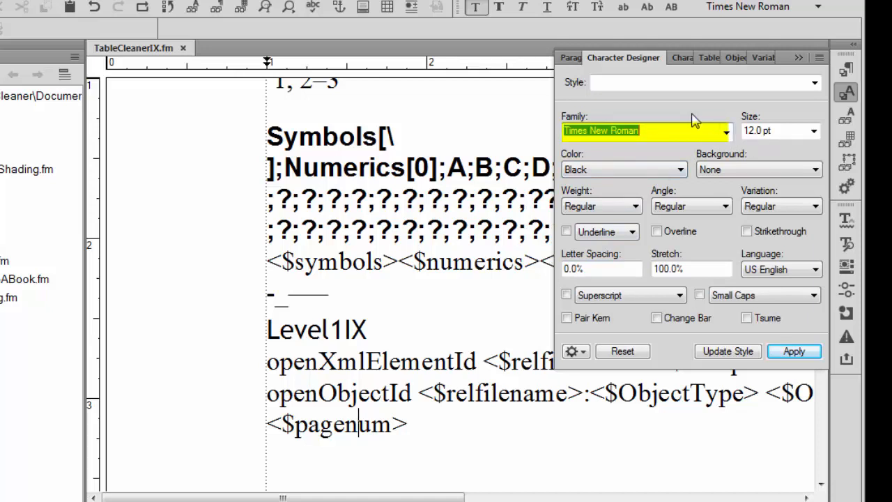
- Set the IndexIX paragraph style's font family to Trebuchet MS and update the style throughout the document
click(725, 132)
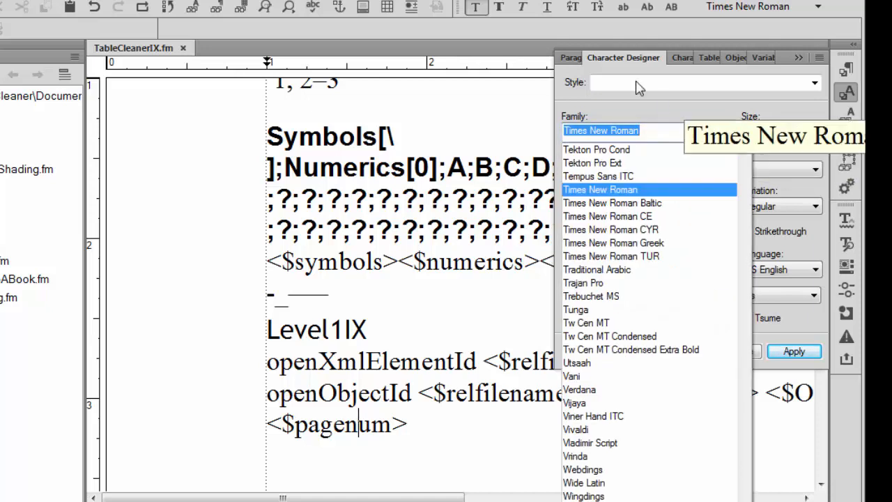
click(573, 60)
click(573, 60)
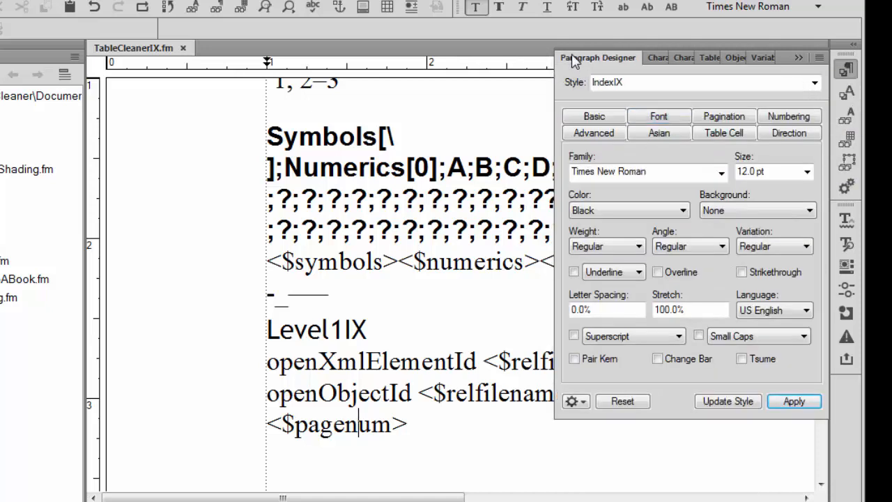
click(720, 173)
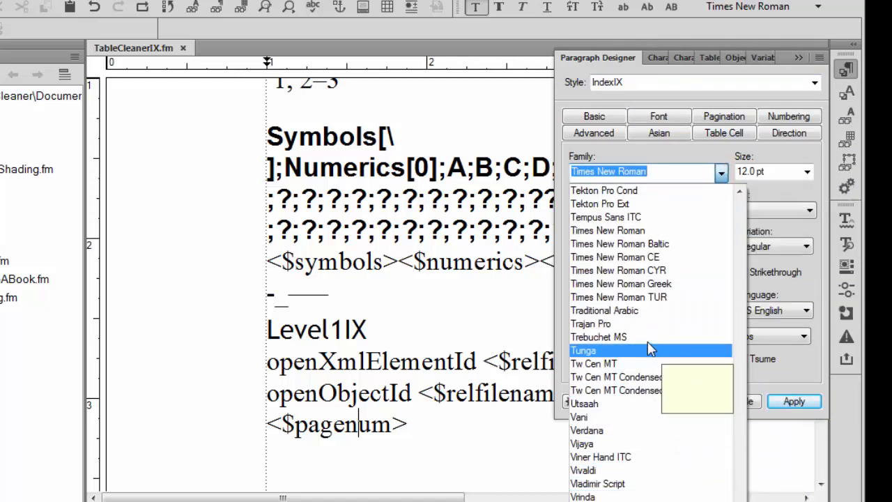
click(687, 337)
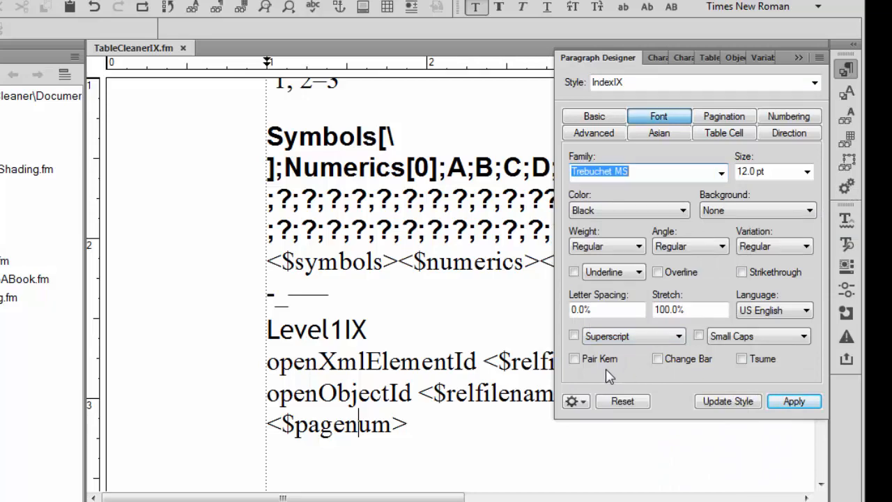
click(741, 403)
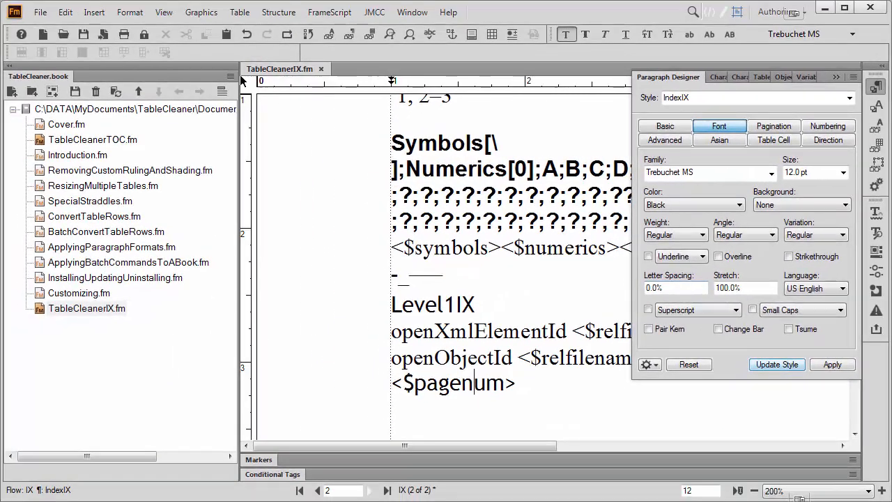
- Return to the body pages and update the TableCleaner book to regenerate the index
click(163, 12)
click(198, 373)
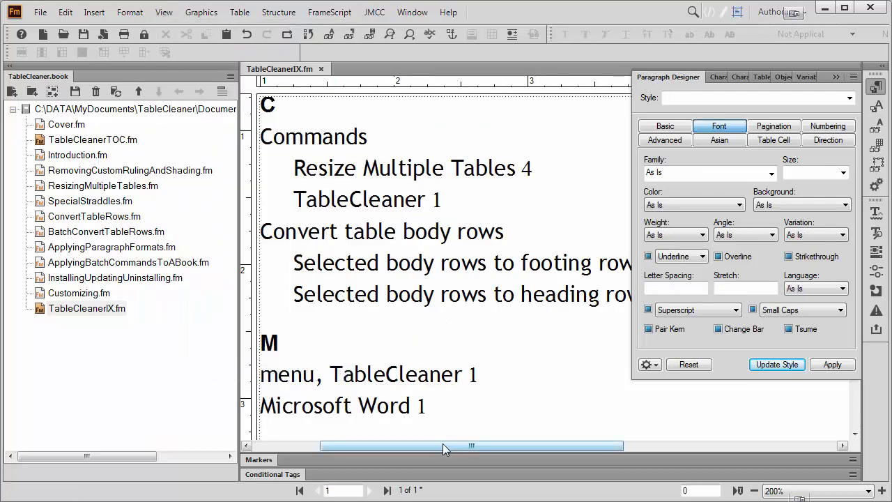
drag(438, 446, 403, 446)
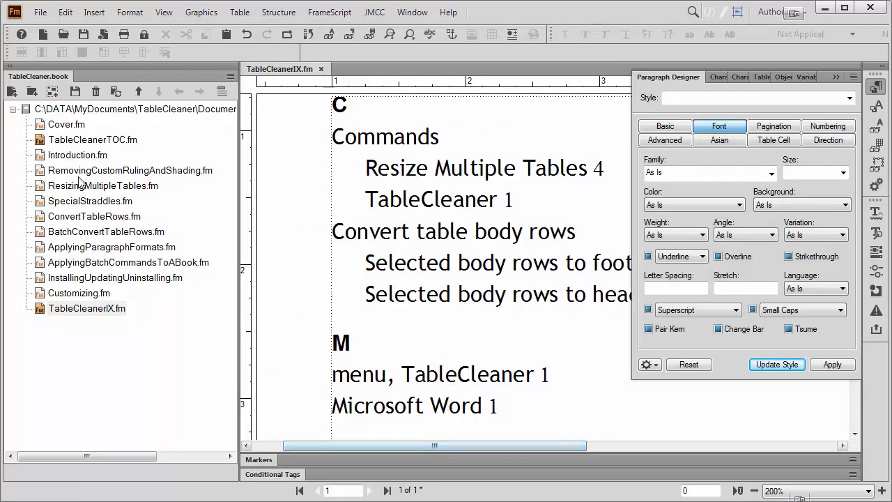
click(117, 95)
click(620, 463)
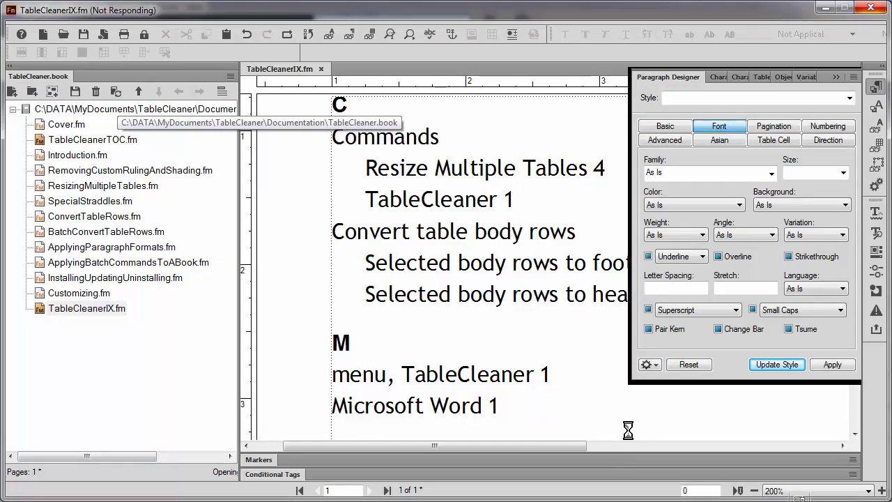
- Examine the fonts of the "Resize Multiple Tables" entry character by character, including the space before its page number
click(578, 171)
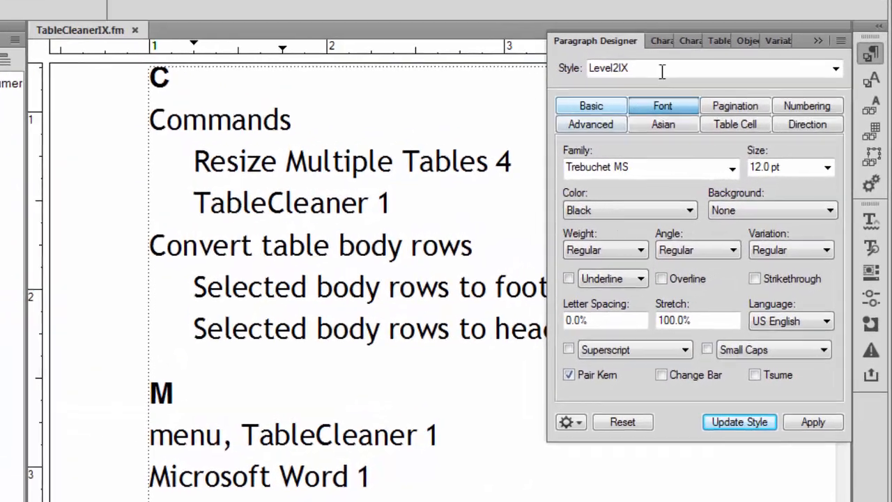
click(662, 39)
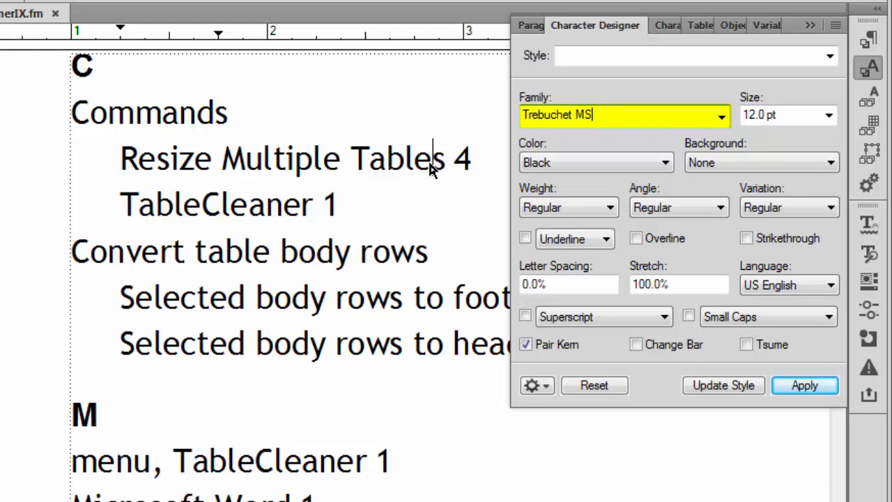
key(Right)
key(Right)
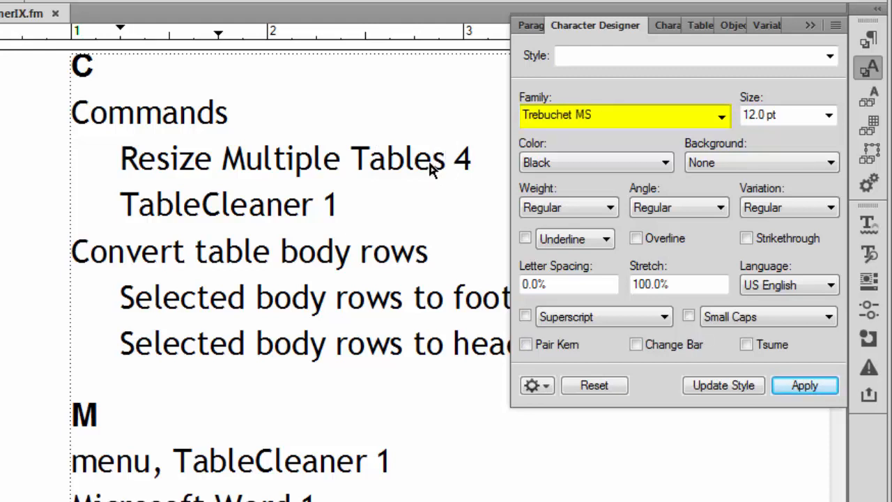
key(Right)
key(Left)
key(Left)
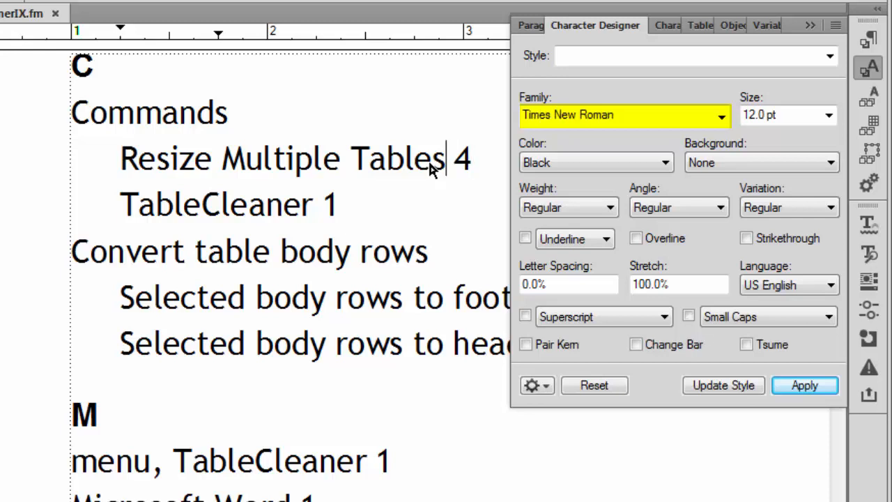
key(Right)
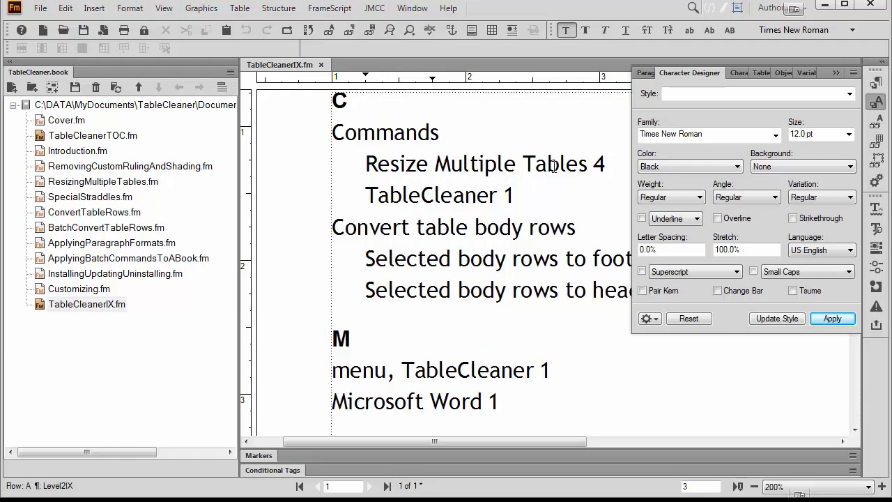
- Show the reference pages again and place the cursor in the "1, 2–3" separators paragraph
click(163, 8)
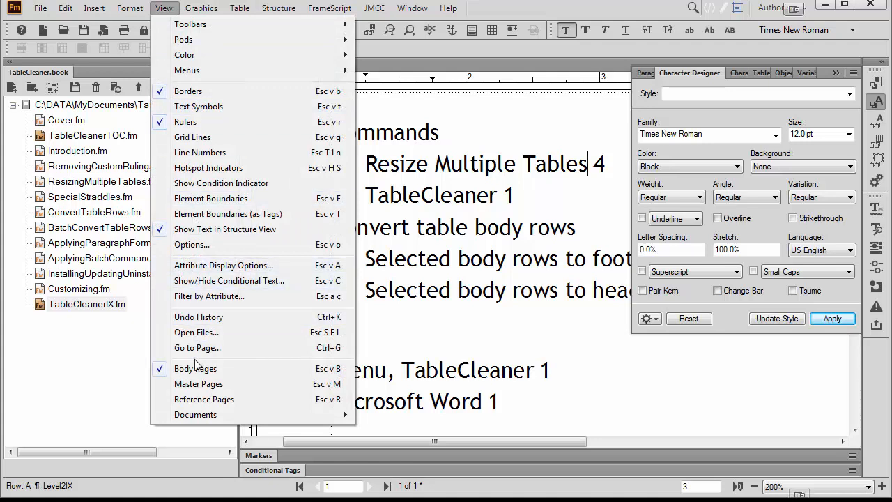
click(200, 399)
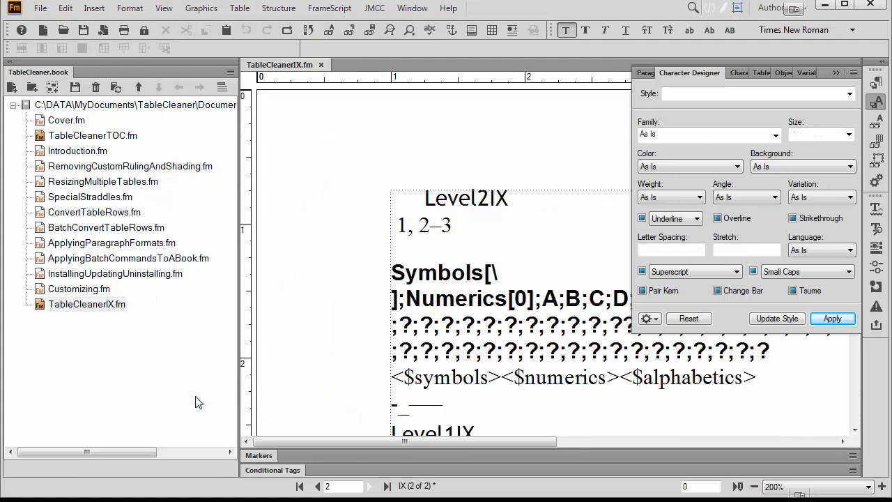
click(402, 225)
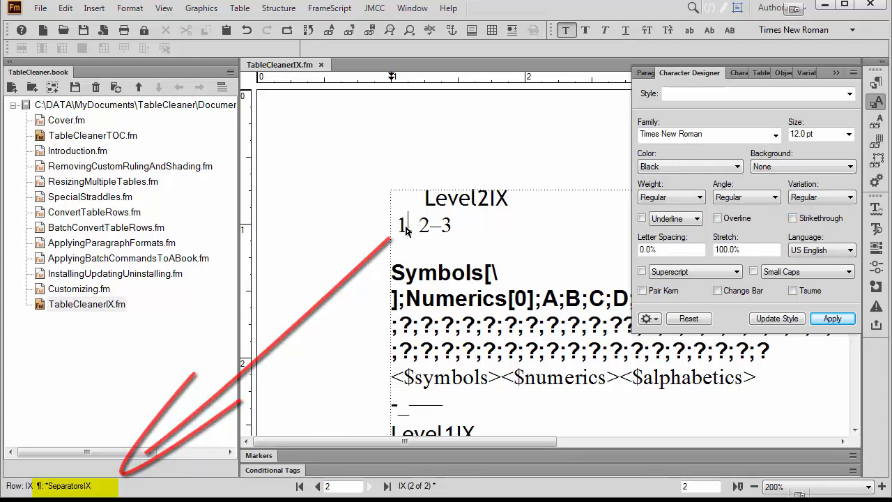
click(775, 134)
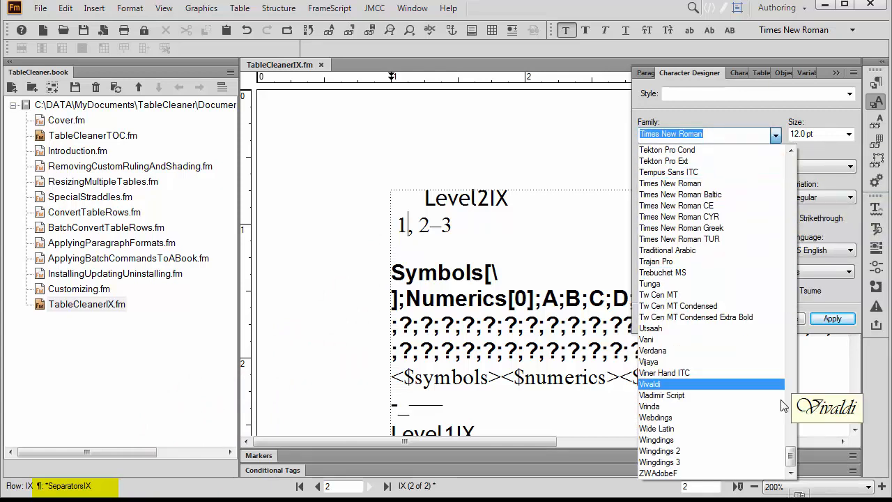
mouse_move(790, 454)
mouse_down()
mouse_move(791, 417)
mouse_move(792, 453)
mouse_up()
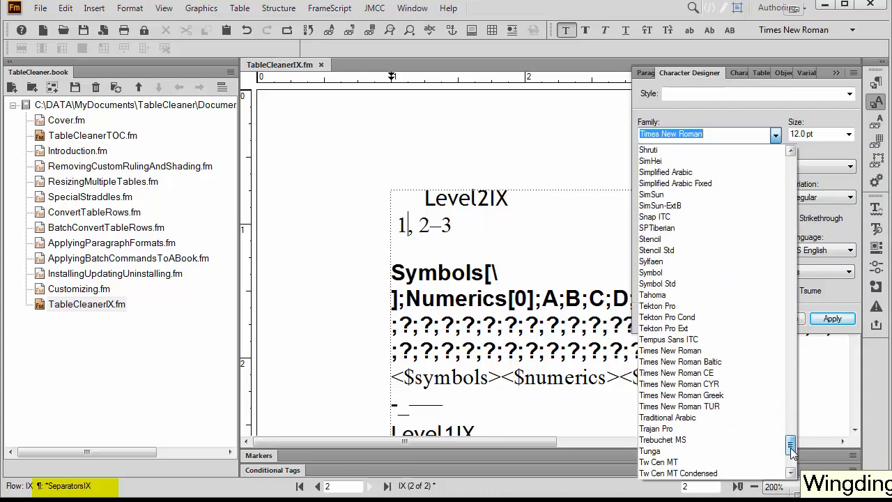
click(692, 437)
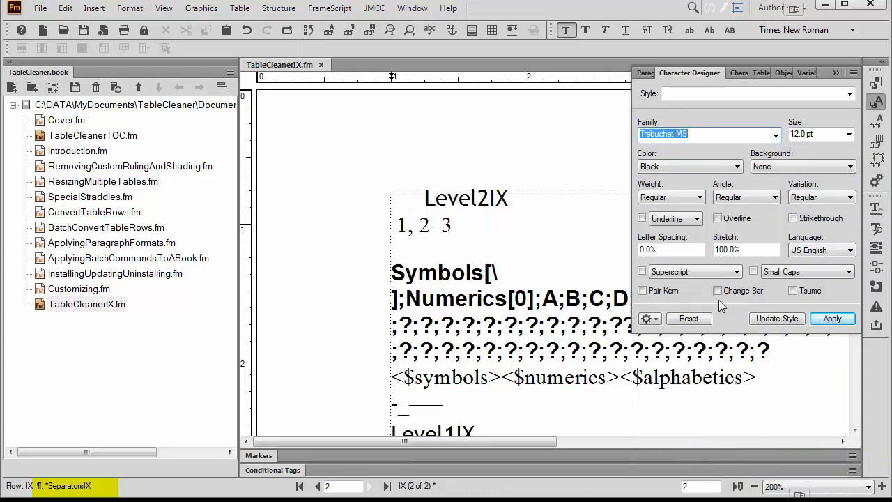
click(778, 318)
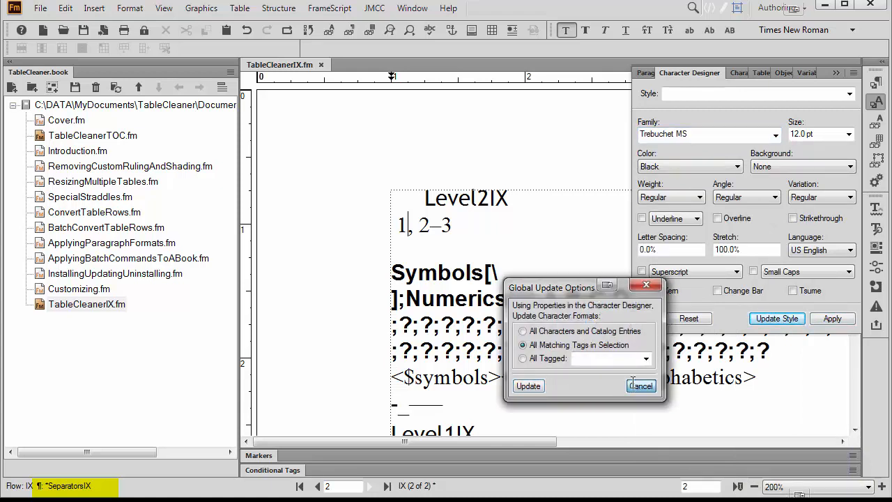
click(634, 387)
- Set the SeparatorsIX paragraph style's font family to Trebuchet MS and update the style
click(646, 73)
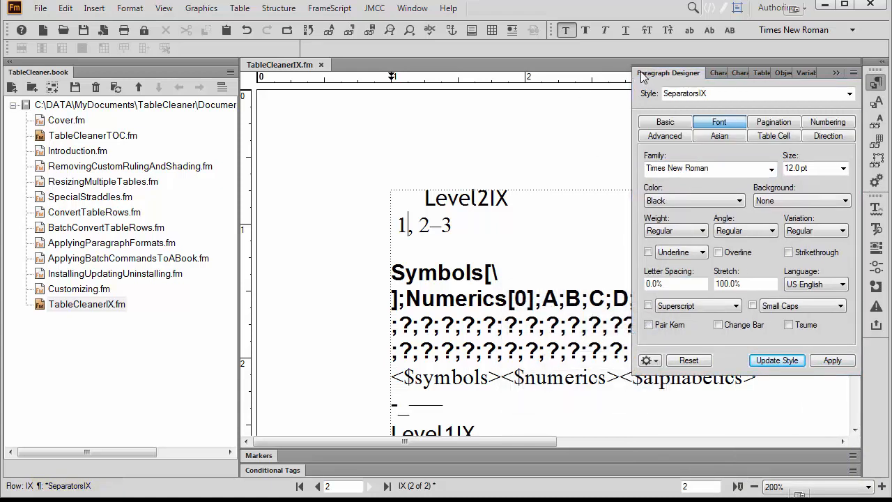
click(772, 170)
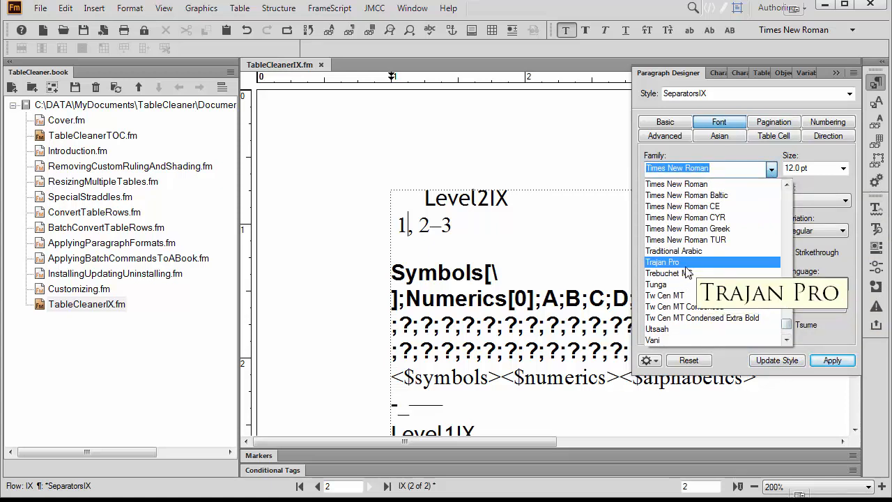
click(732, 273)
click(778, 360)
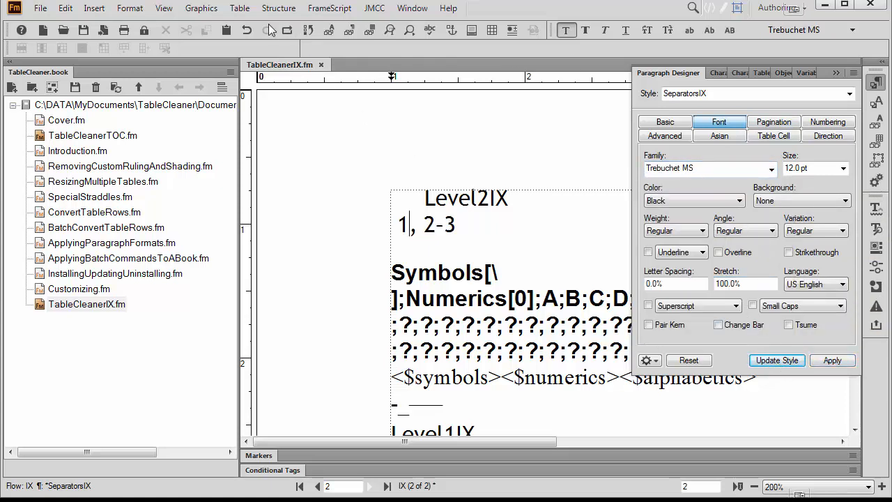
- Switch back to the body pages and update the book to regenerate the index with the new separators font
click(163, 8)
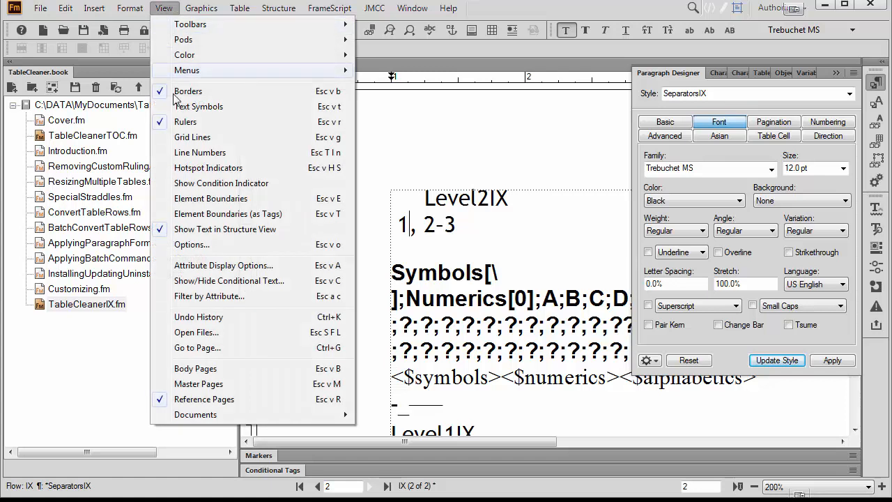
click(195, 368)
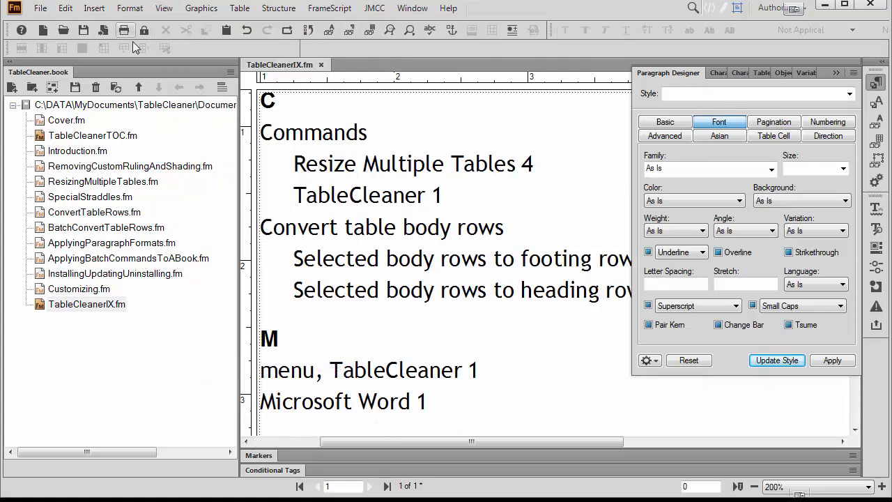
click(116, 88)
click(620, 456)
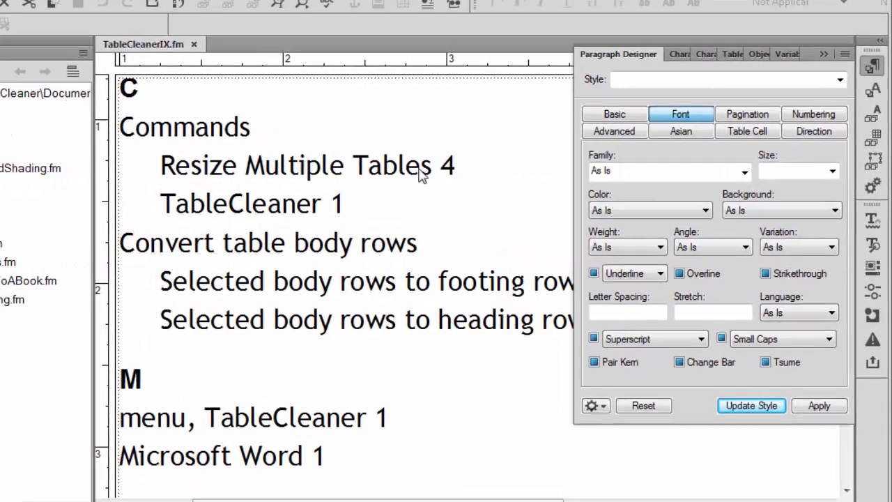
- Check the character font along the regenerated "Resize Multiple Tables" entry, through the space and its page number
click(506, 168)
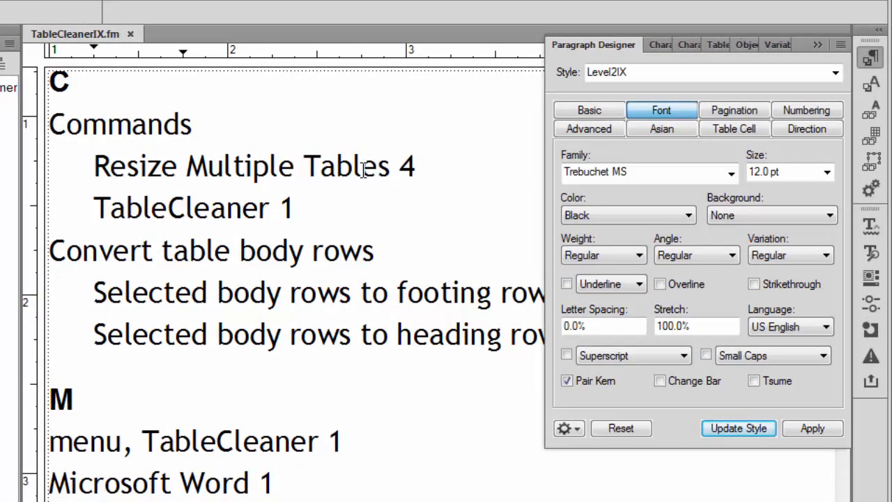
click(658, 46)
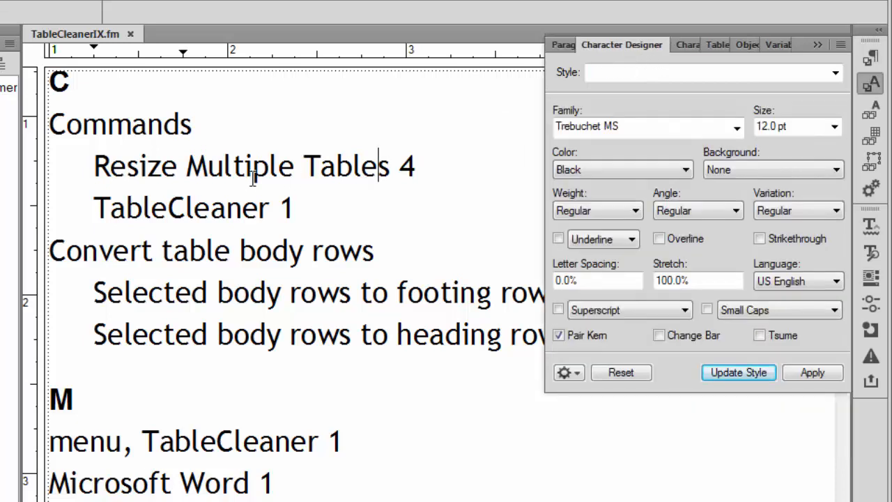
key(Right)
key(Right)
key(Right)
key(Right)
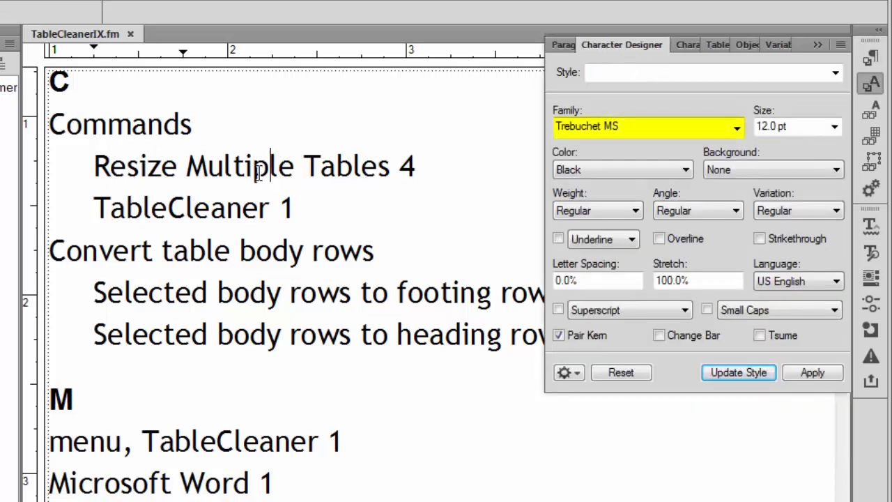
key(Right)
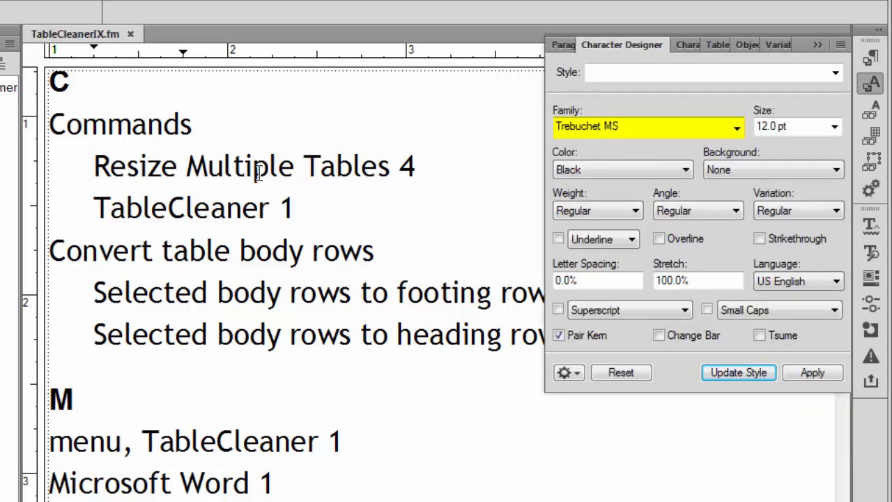
key(Right)
key(Right)
key(Right)
key(Right)
key(Right)
key(Right)
key(Right)
key(Right)
key(Right)
key(Right)
key(Right)
key(Right)
key(Right)
key(Right)
key(Right)
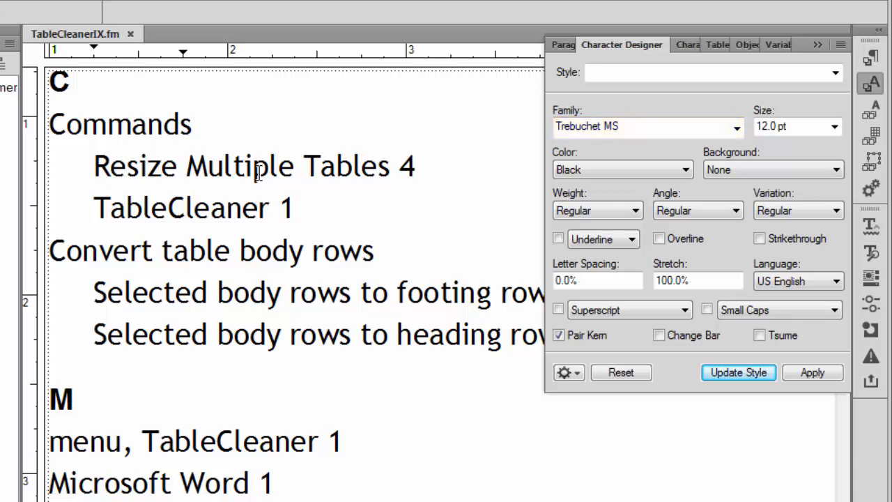